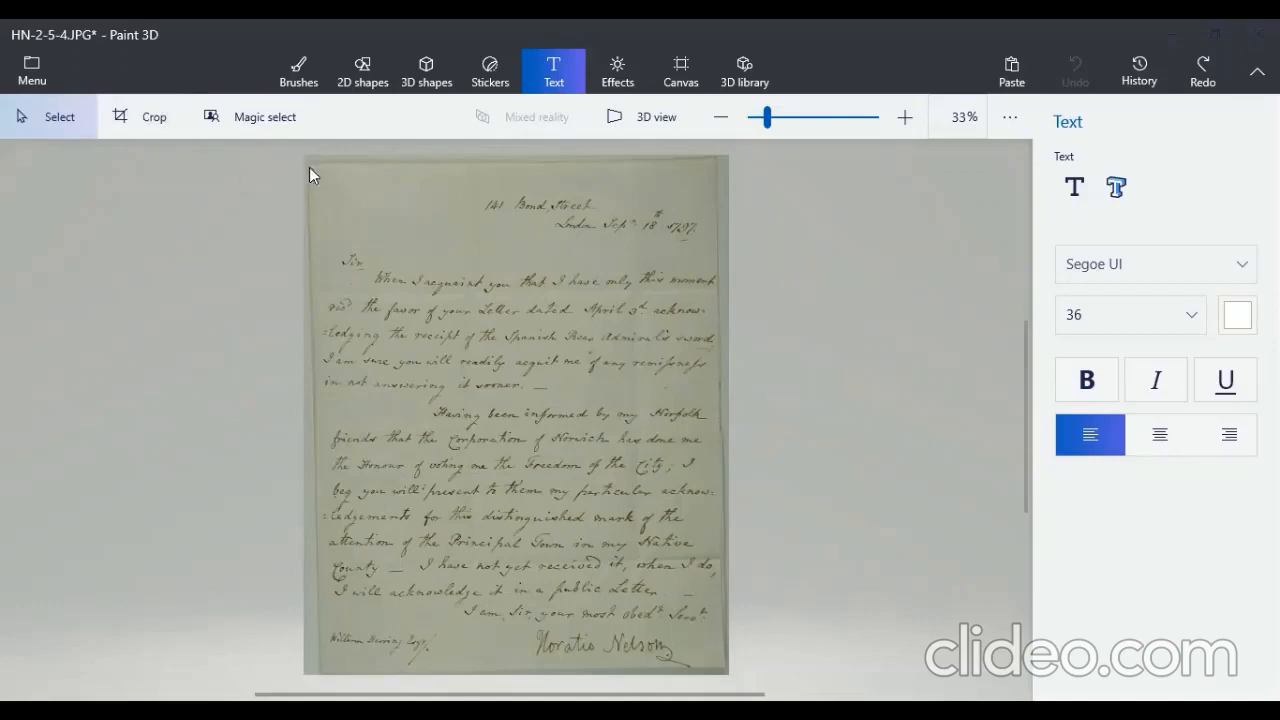
- Crop the scanned letter slightly on all four sides to trim away its outer border
left_click(146, 122)
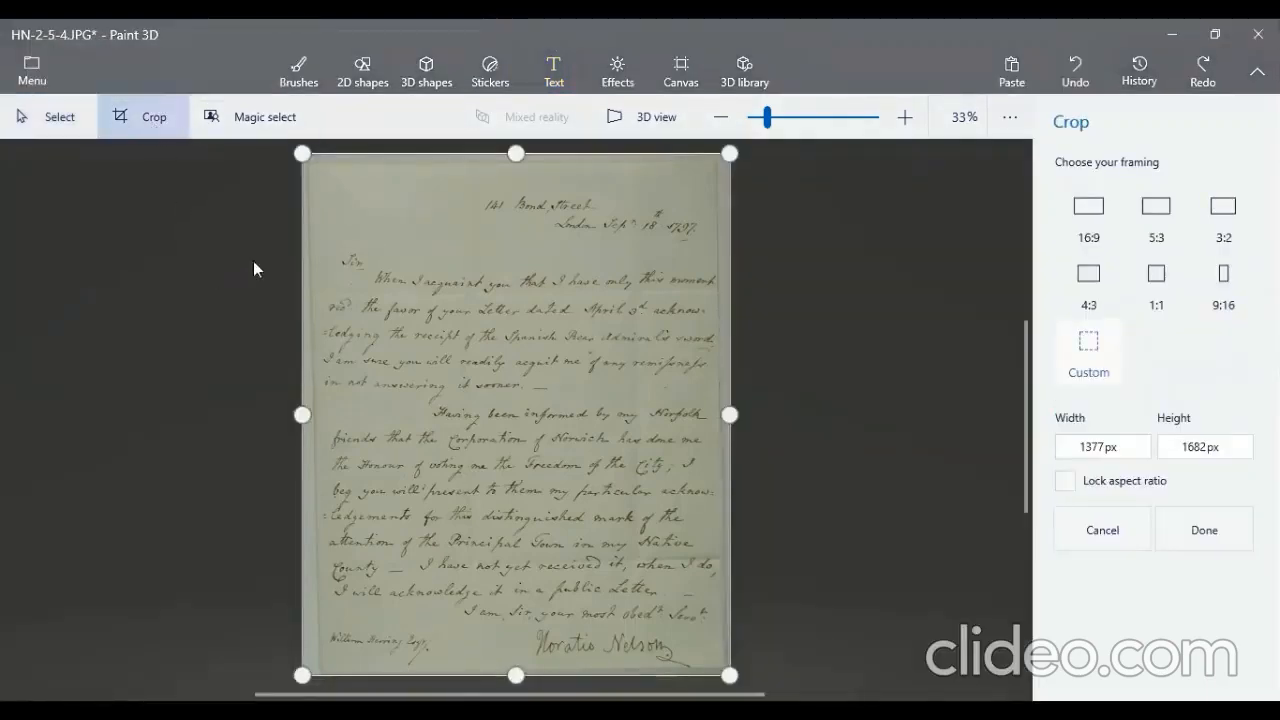
left_click_drag(302, 154, 307, 161)
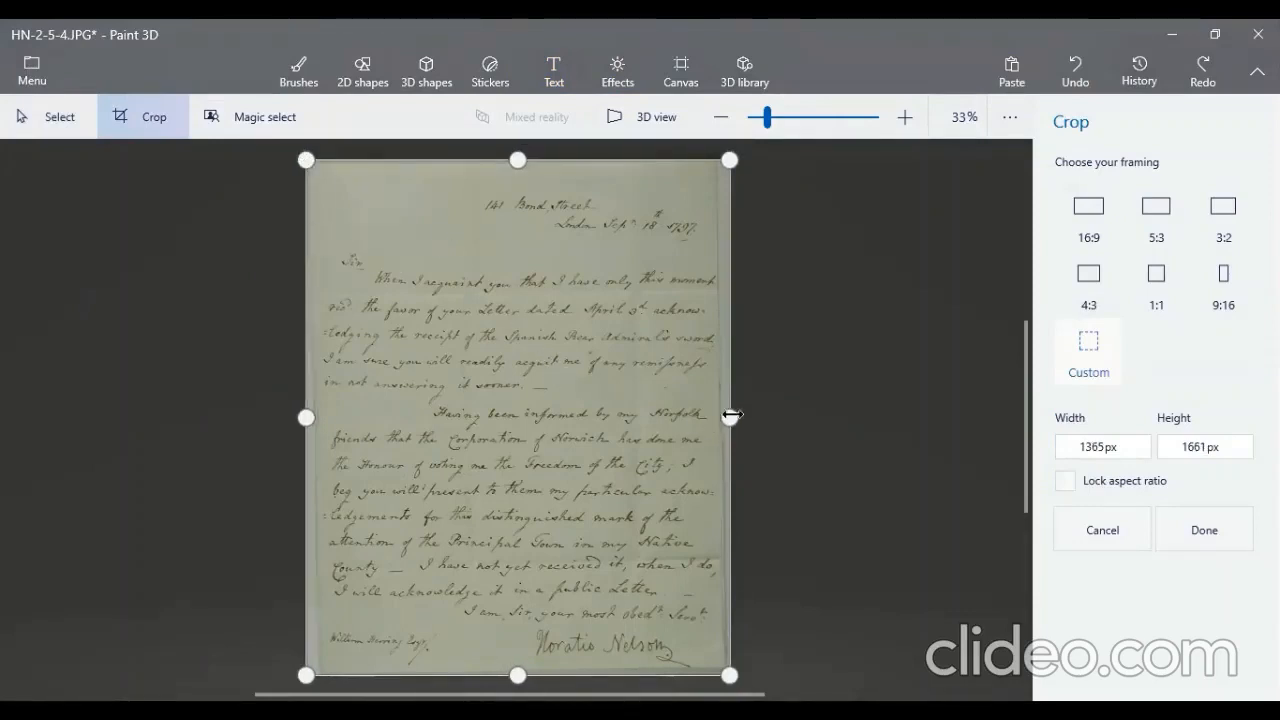
left_click_drag(730, 414, 723, 415)
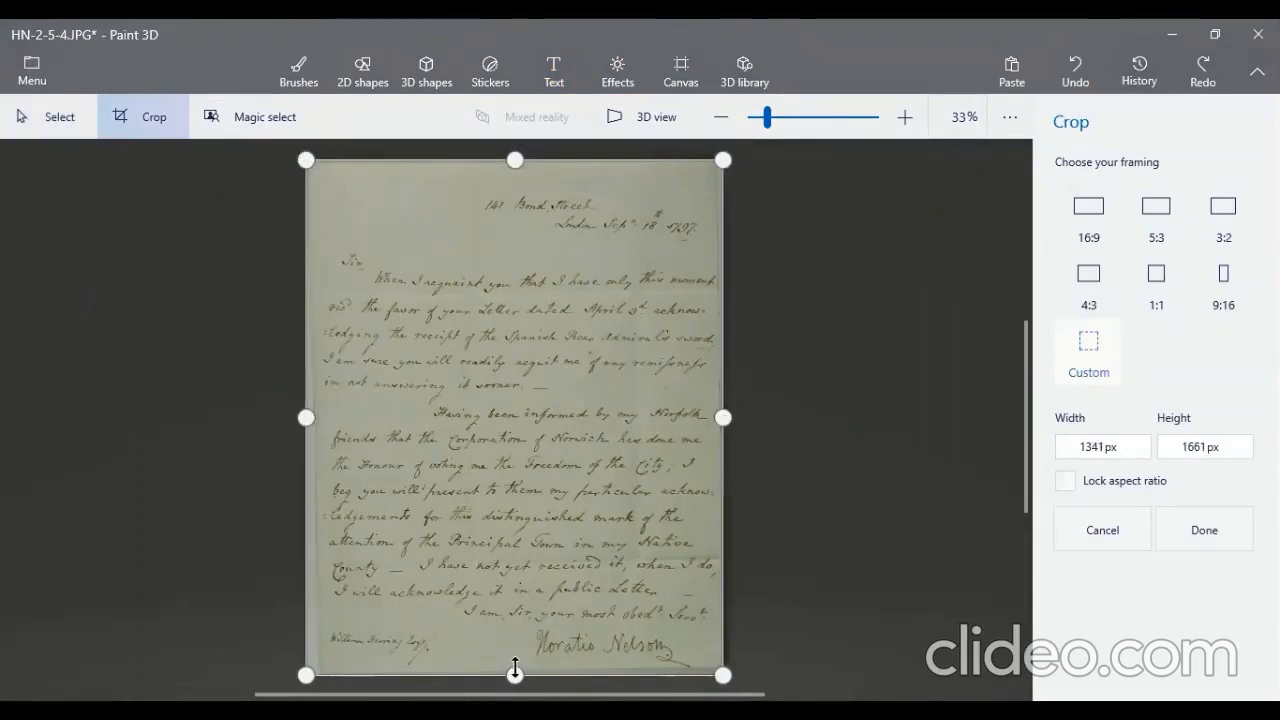
left_click_drag(515, 668, 515, 662)
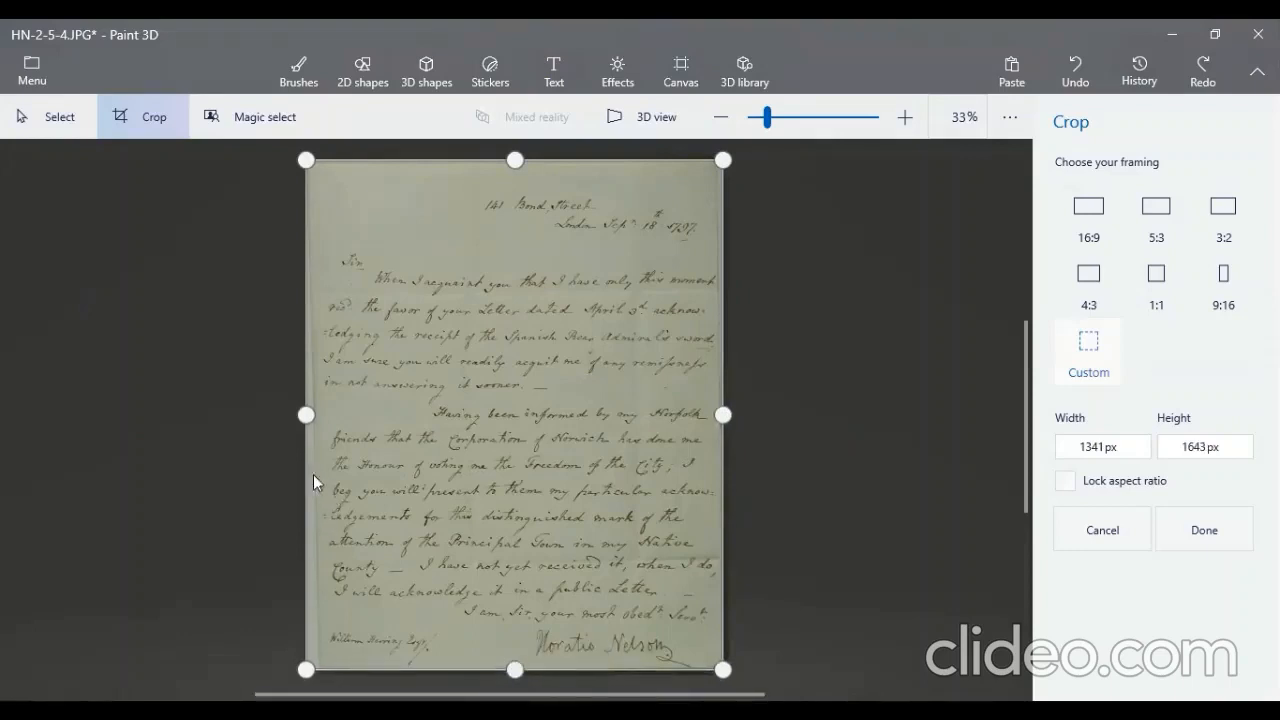
left_click_drag(300, 415, 309, 421)
left_click(1200, 540)
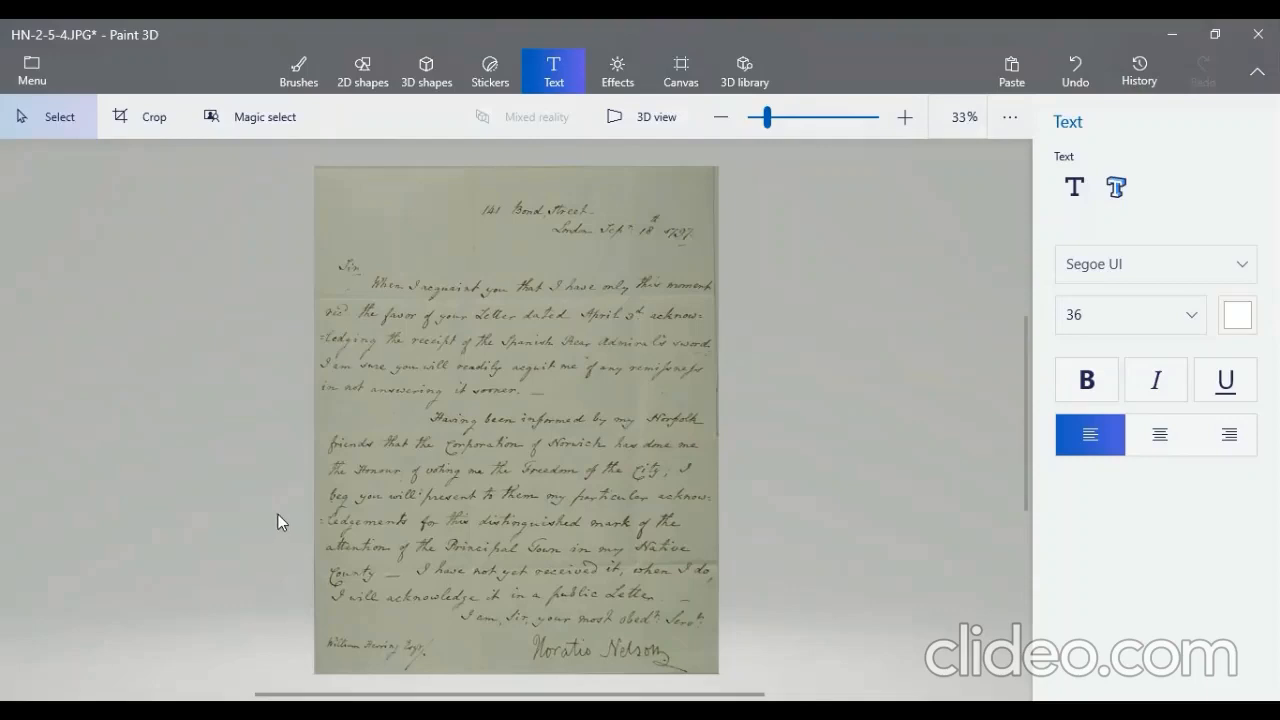
- Cover the street address line in the letter's heading with a rectangle that has a solid black fill
left_click(364, 70)
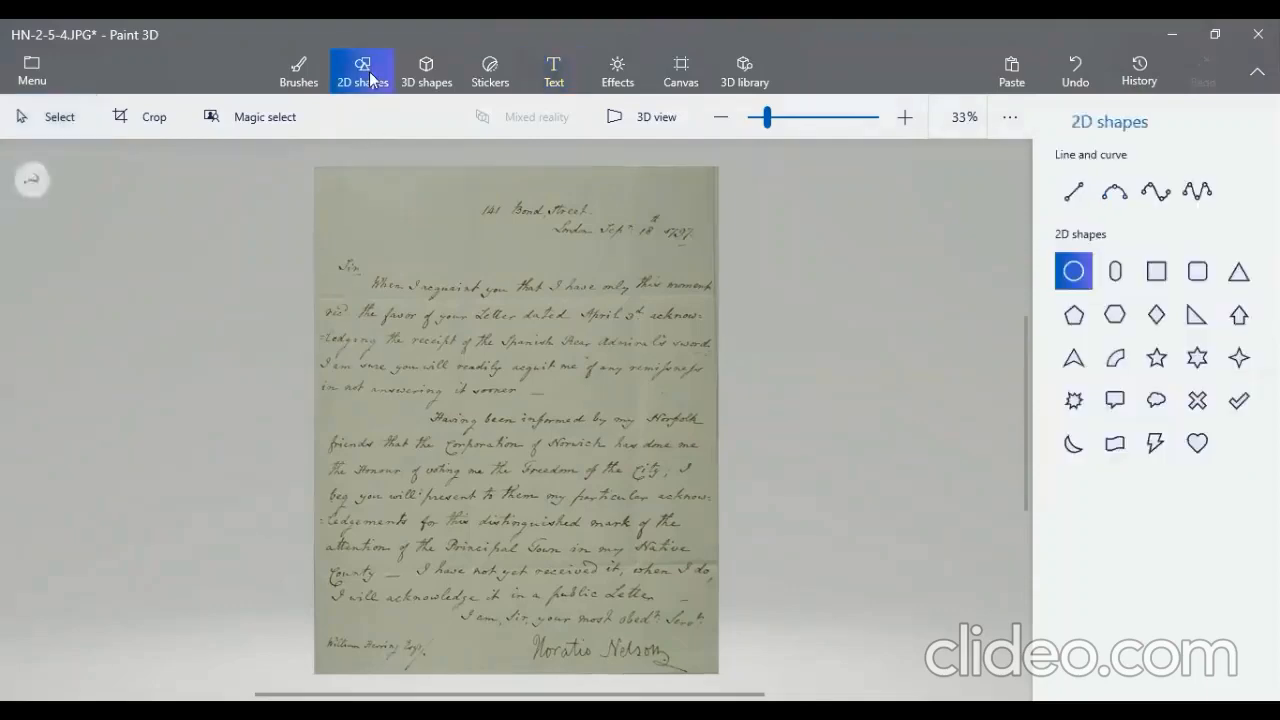
left_click(1162, 277)
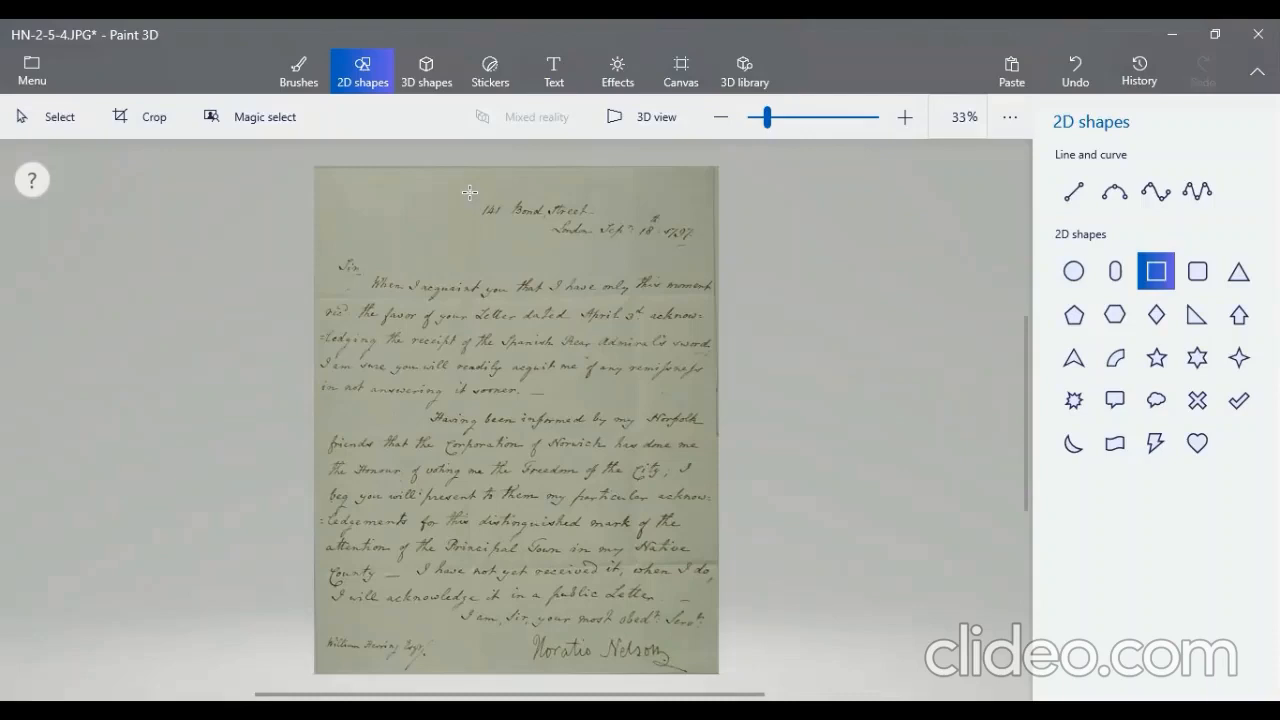
left_click_drag(473, 198, 603, 221)
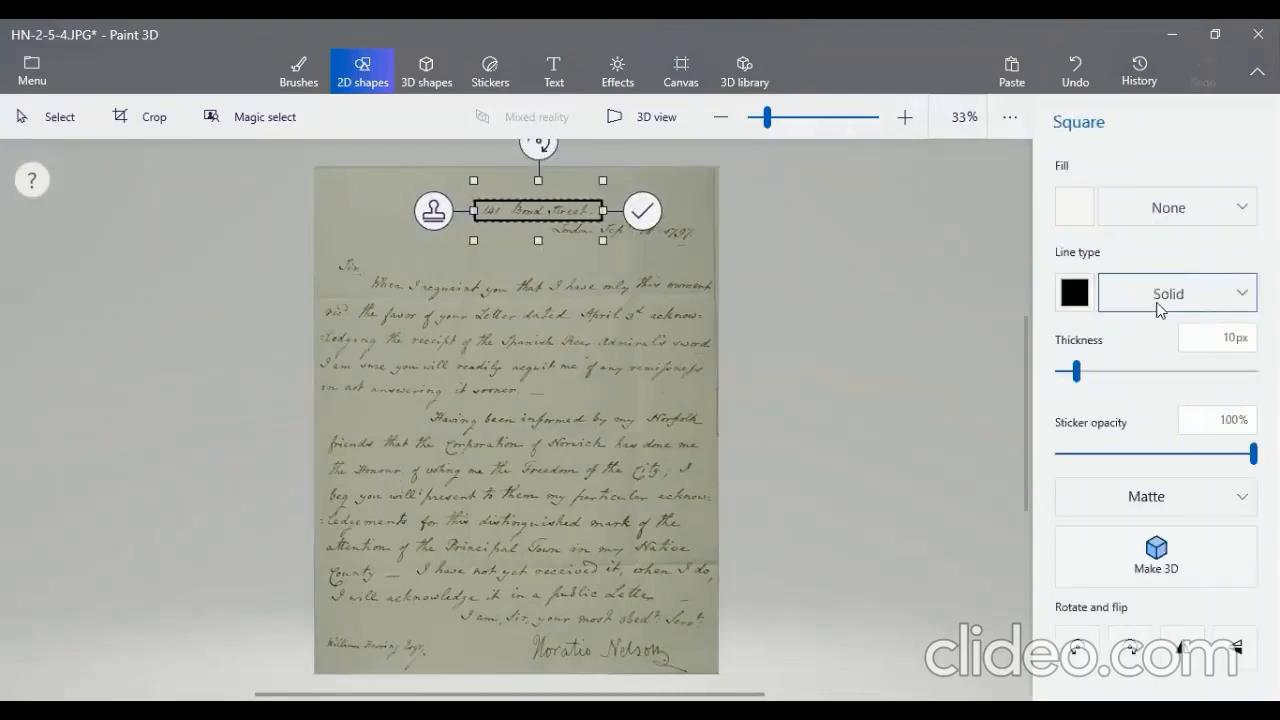
left_click(1143, 206)
left_click(1160, 252)
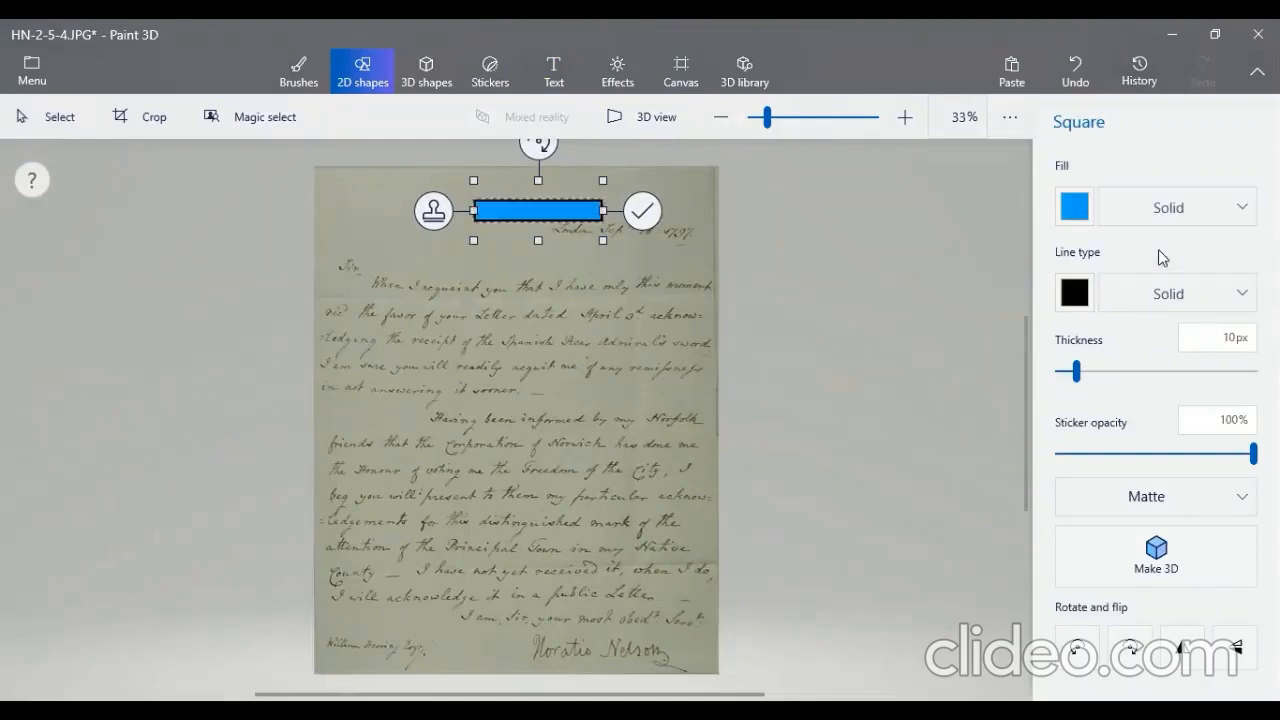
left_click(1072, 211)
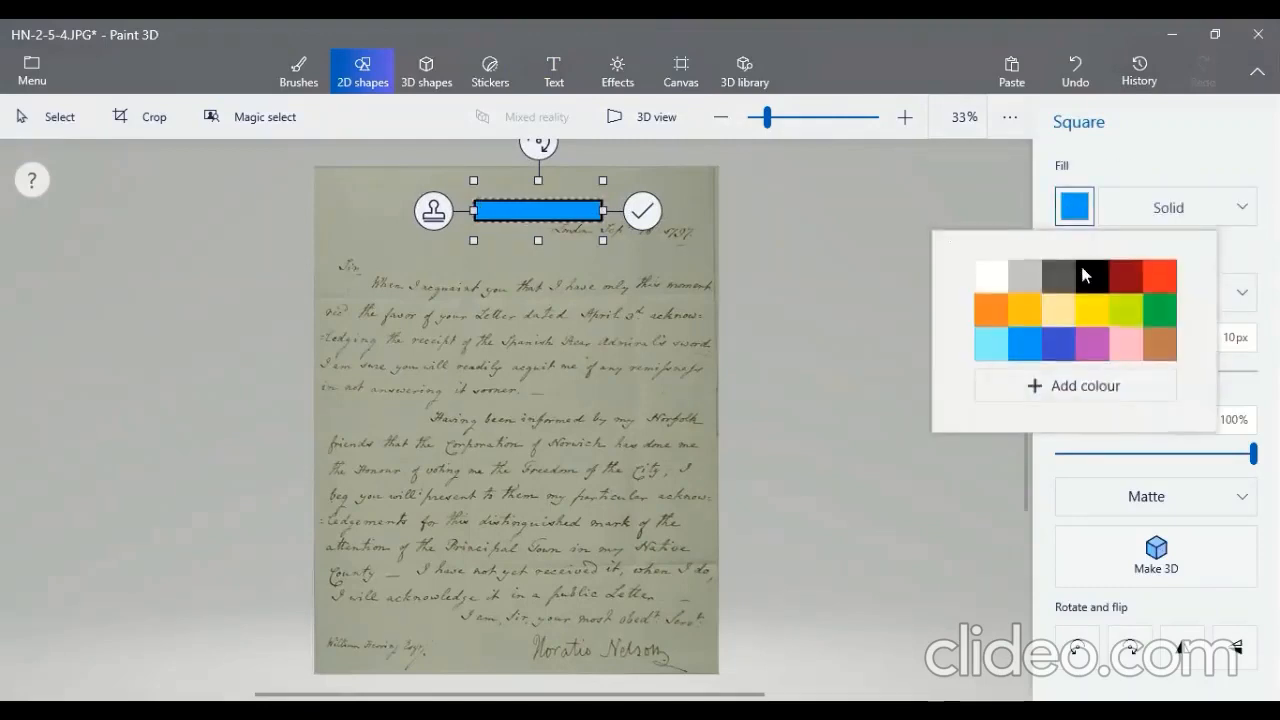
left_click(1092, 280)
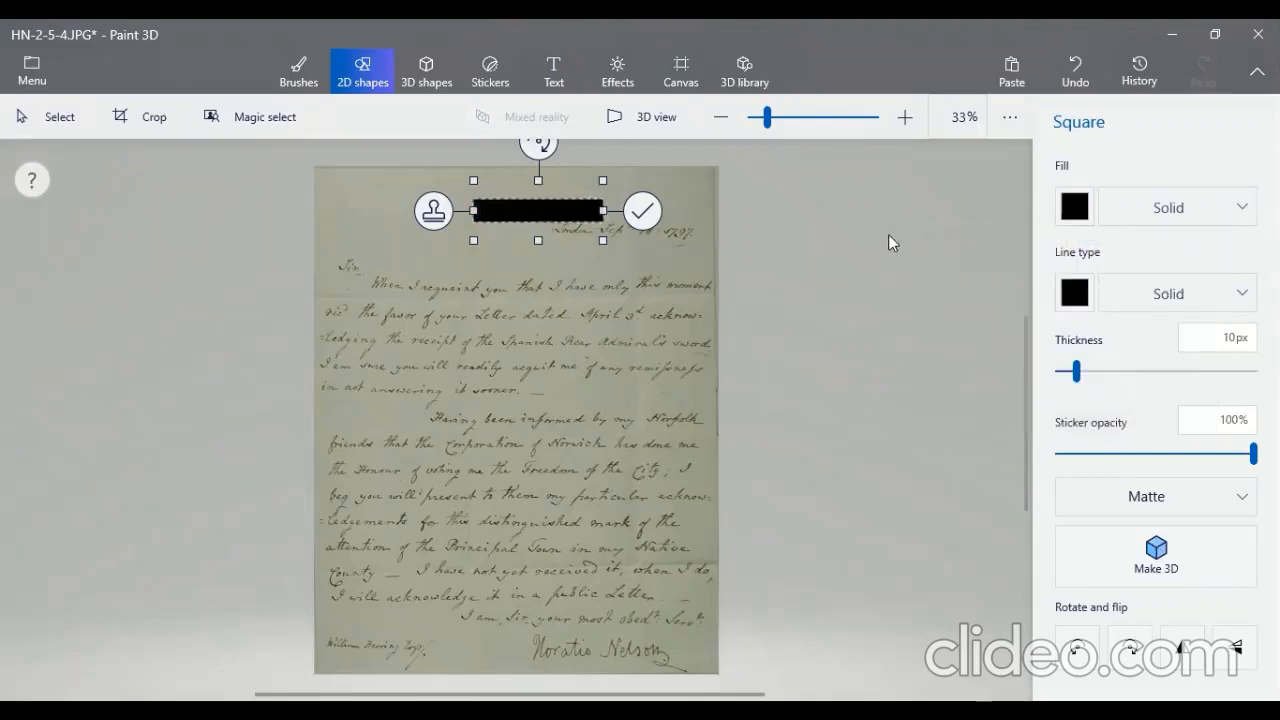
left_click(885, 228)
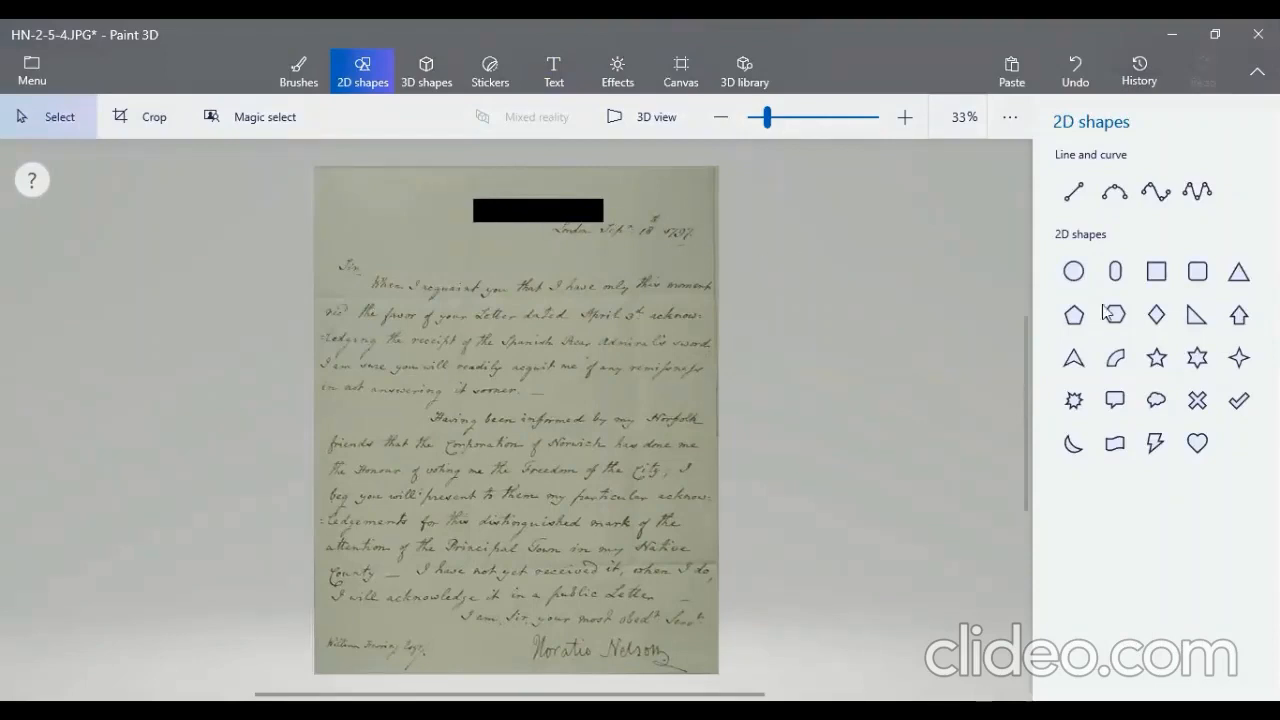
- Redact the addressee's name at the letter's foot and the words "friends that the Corporation of Norwich" with two black rectangles
left_click(1157, 279)
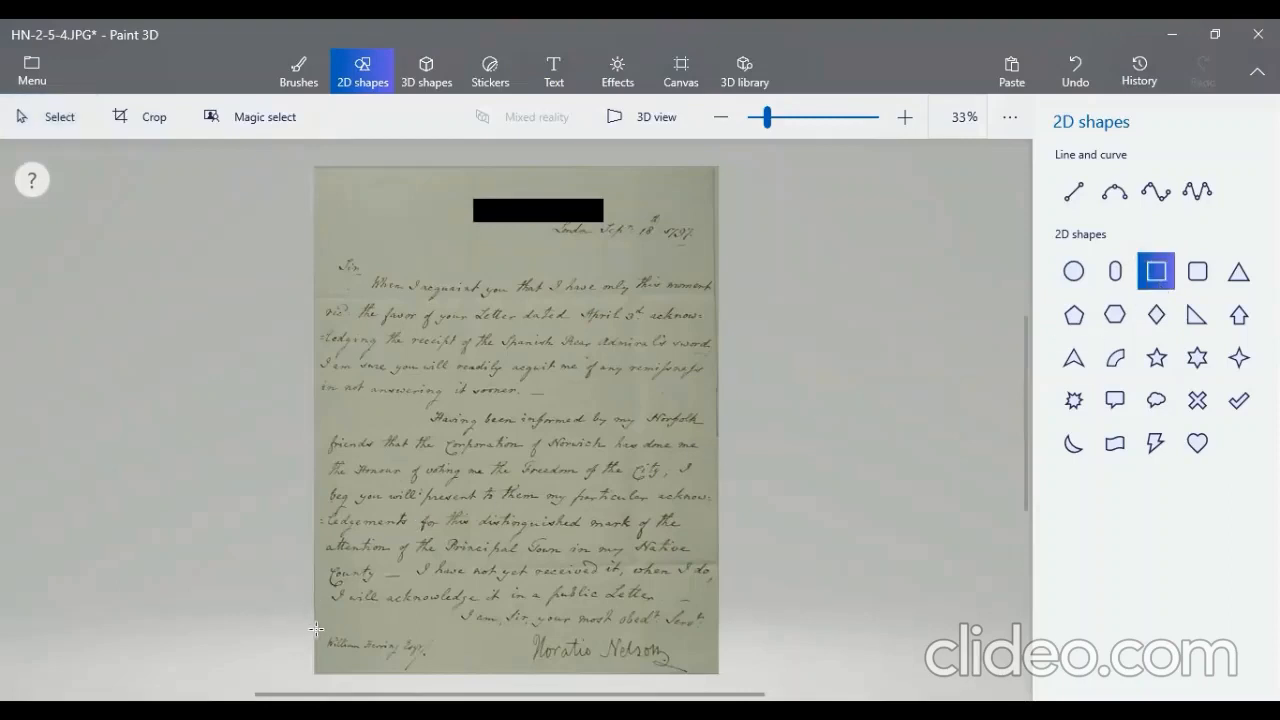
mouse_move(319, 634)
left_mouse_down()
mouse_move(436, 655)
mouse_move(440, 672)
mouse_move(438, 660)
left_mouse_up()
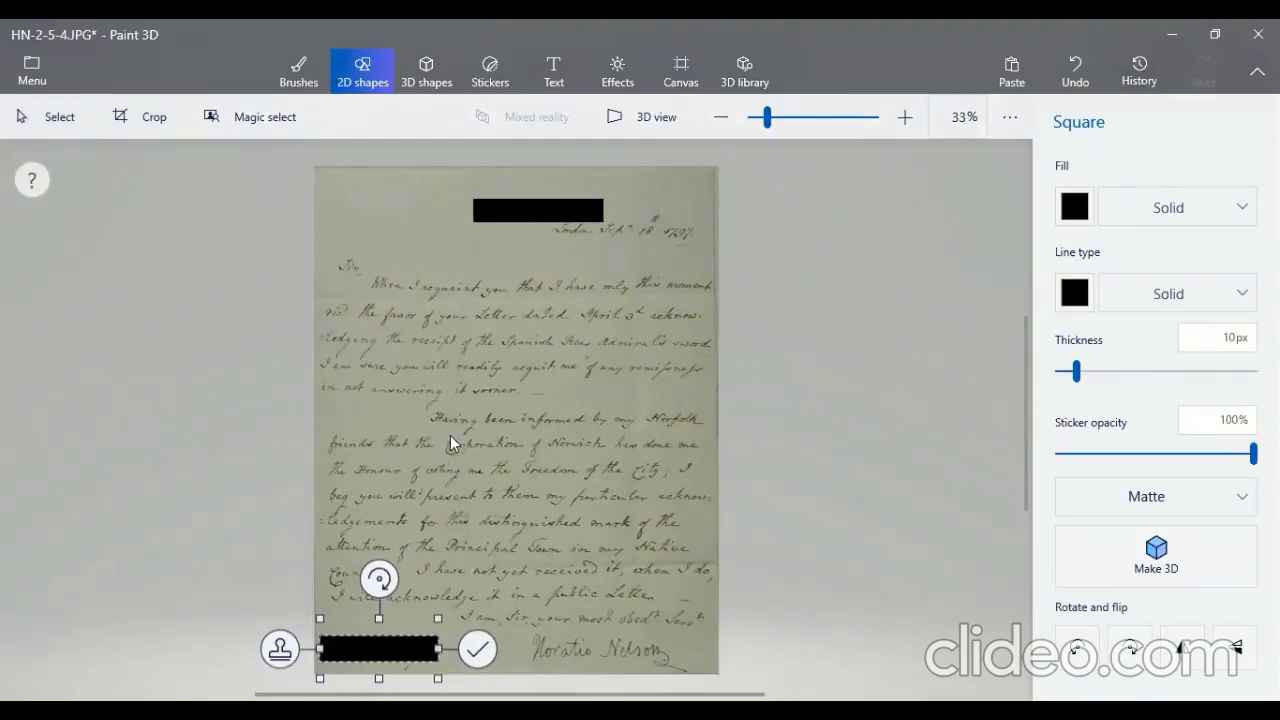
left_click(352, 433)
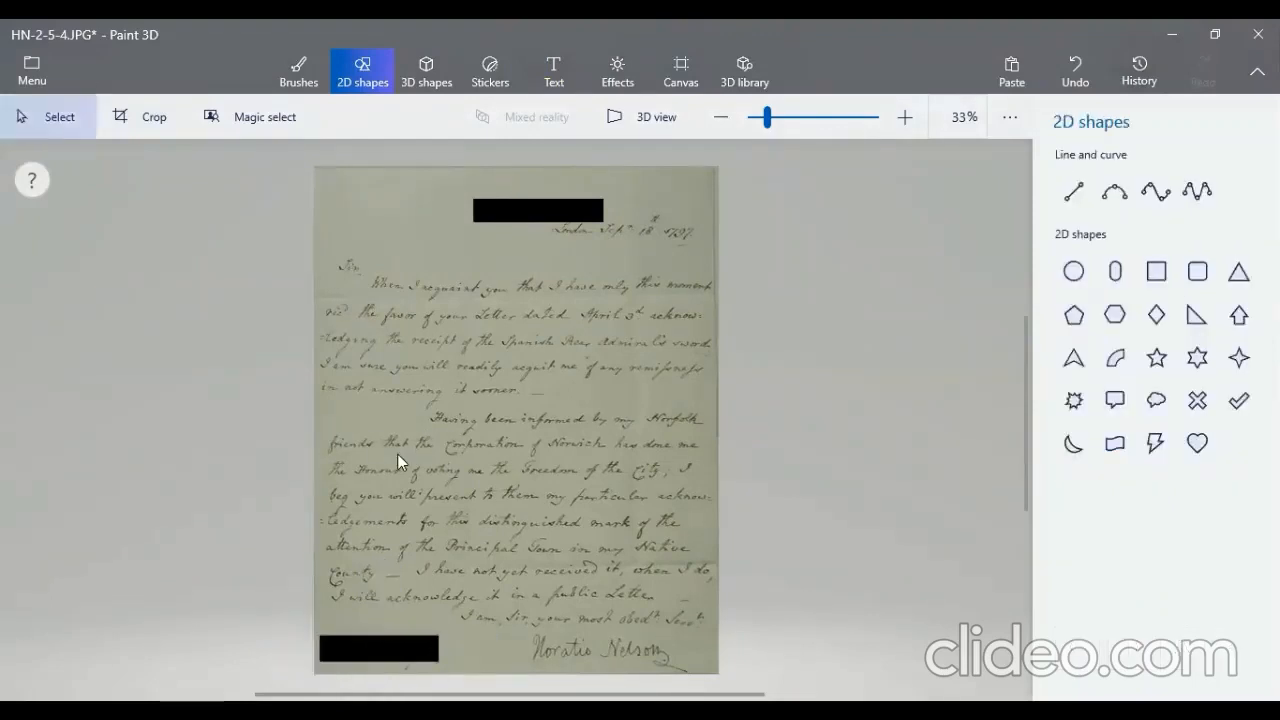
left_click(1156, 271)
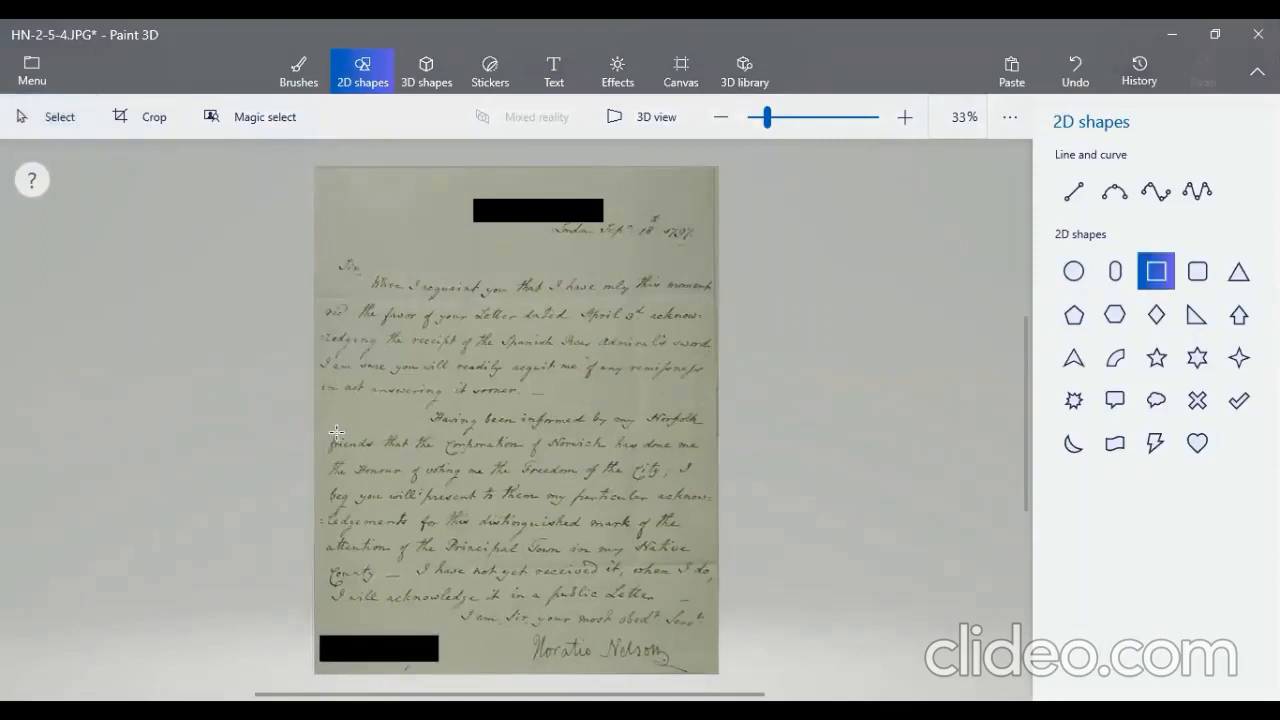
left_click_drag(331, 431, 614, 459)
left_click(823, 491)
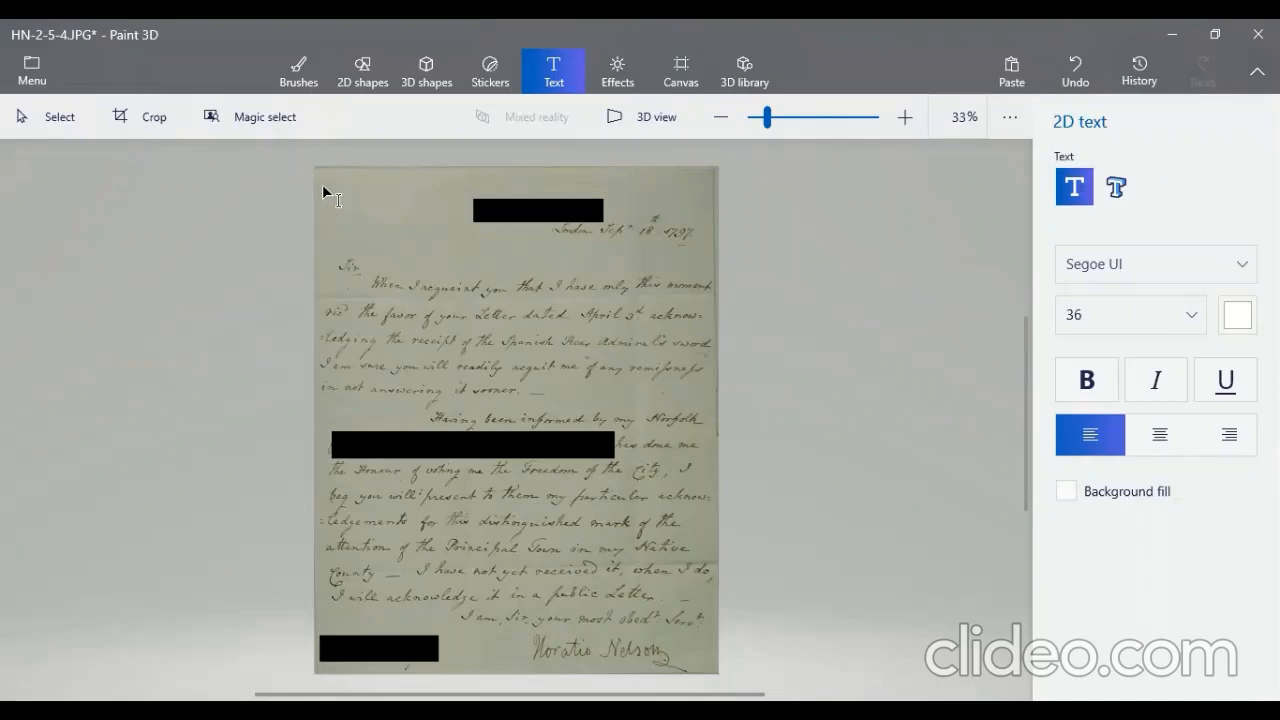
- Add a 2D text box reading "Example watermark" in the letter's upper-left corner, beside the redacted address
left_click_drag(322, 186, 468, 244)
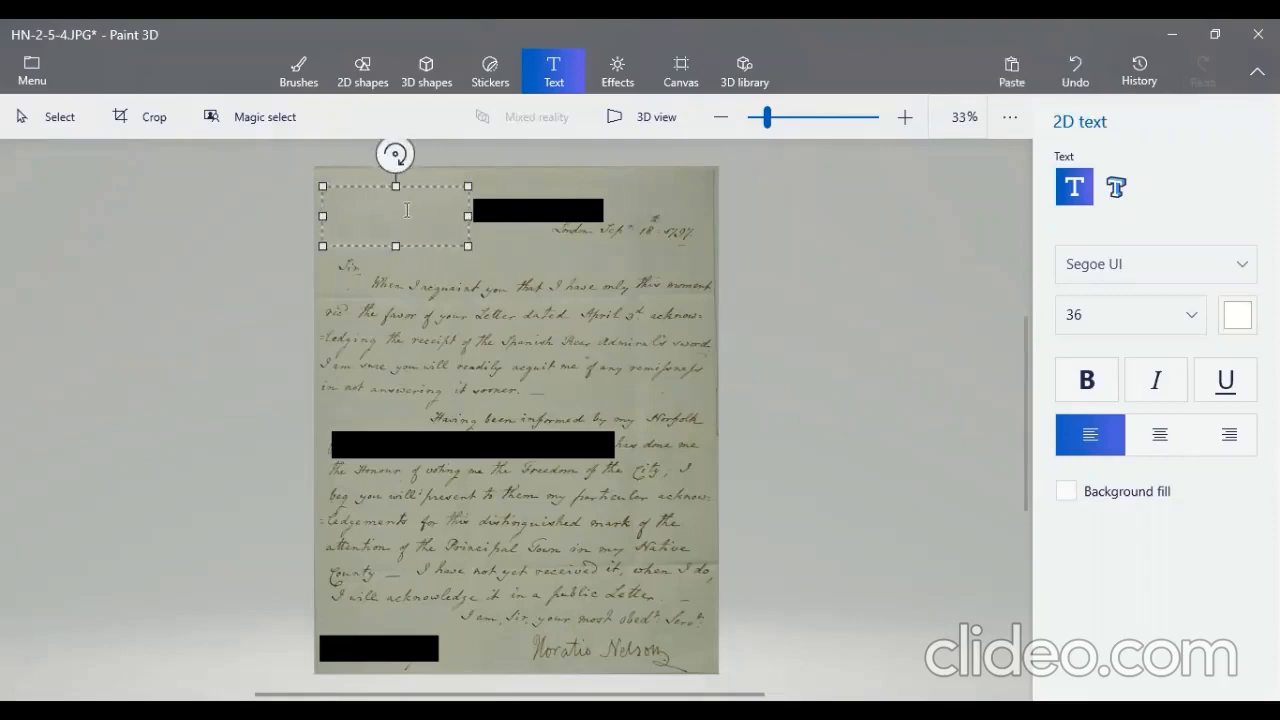
type("Example watermark")
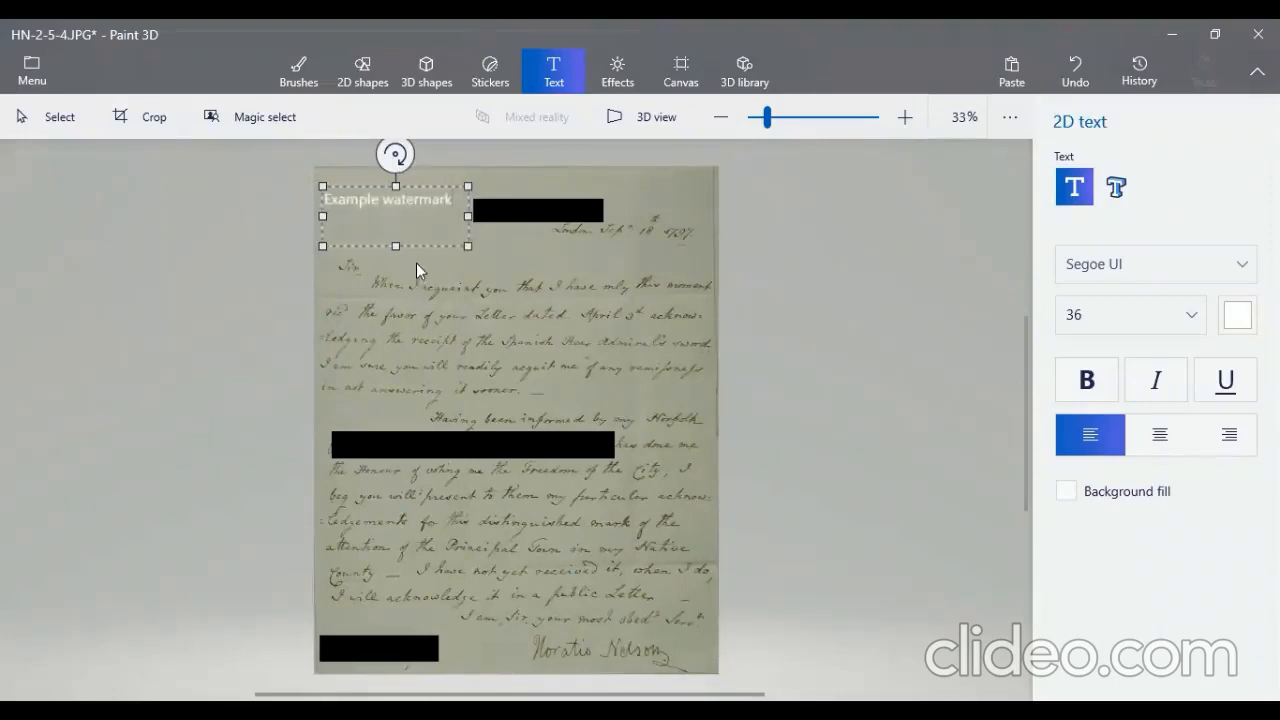
- Set the watermark text's font size to 48 and place it on the image
double_click(371, 202)
left_click(371, 202)
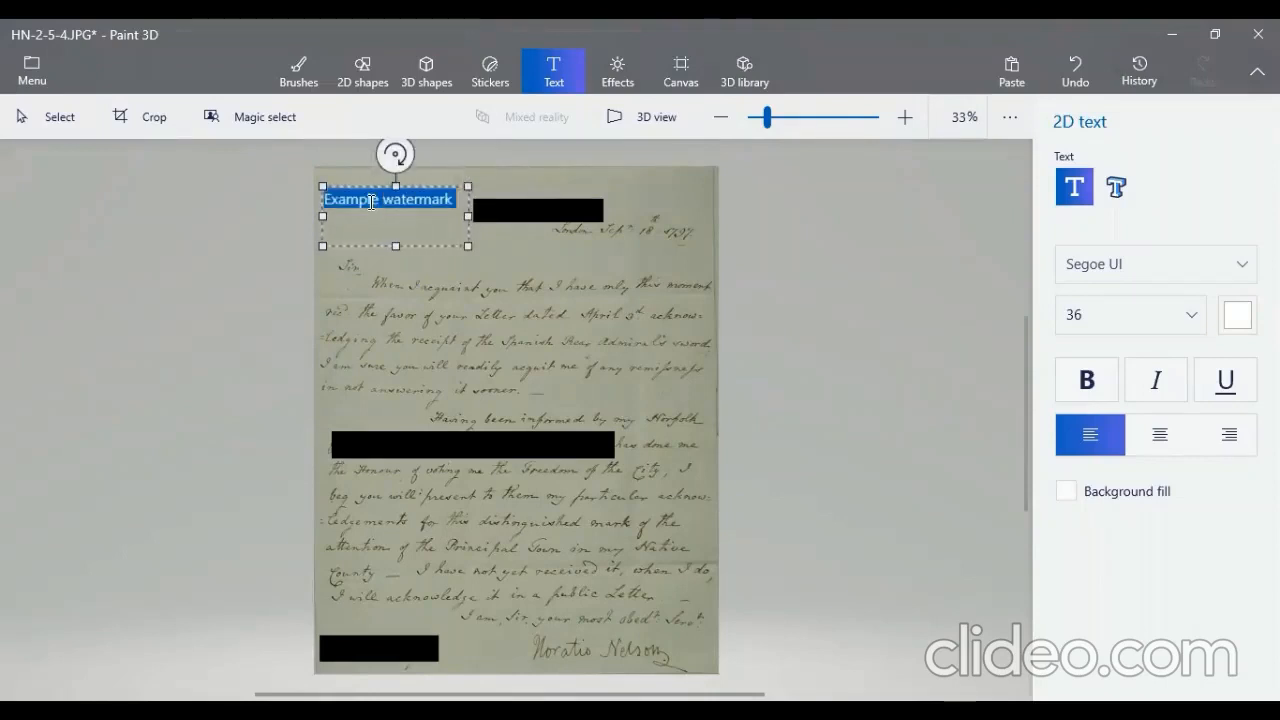
left_click(1110, 318)
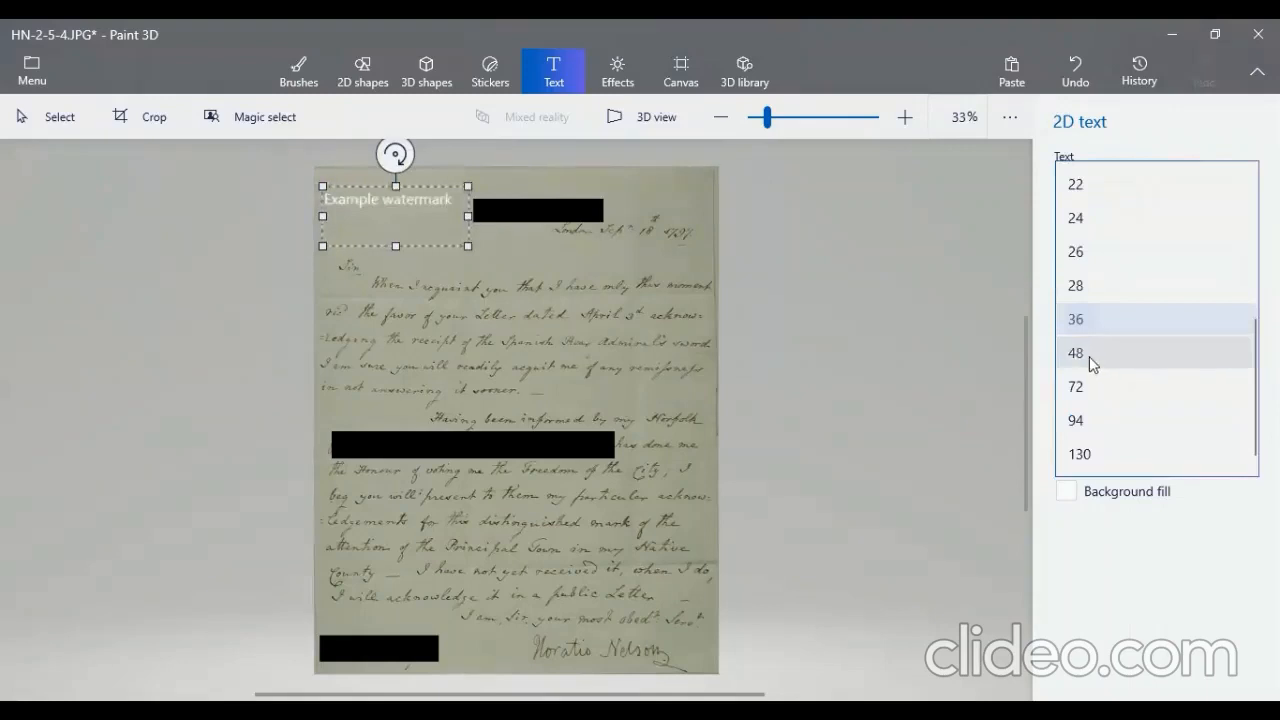
left_click(1089, 354)
left_click(538, 216)
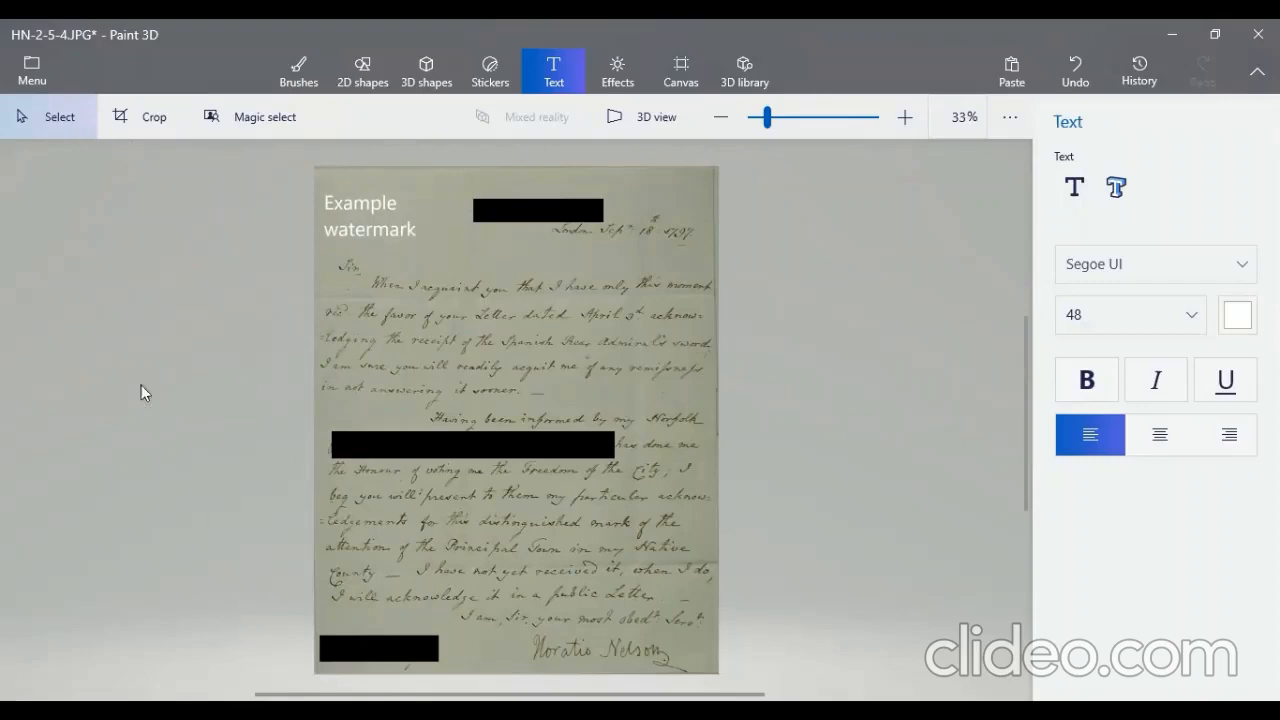
- Save a PNG copy named HN-2-5-4_watermark in the Watermark test folder and select the saved file in File Explorer
left_click(32, 72)
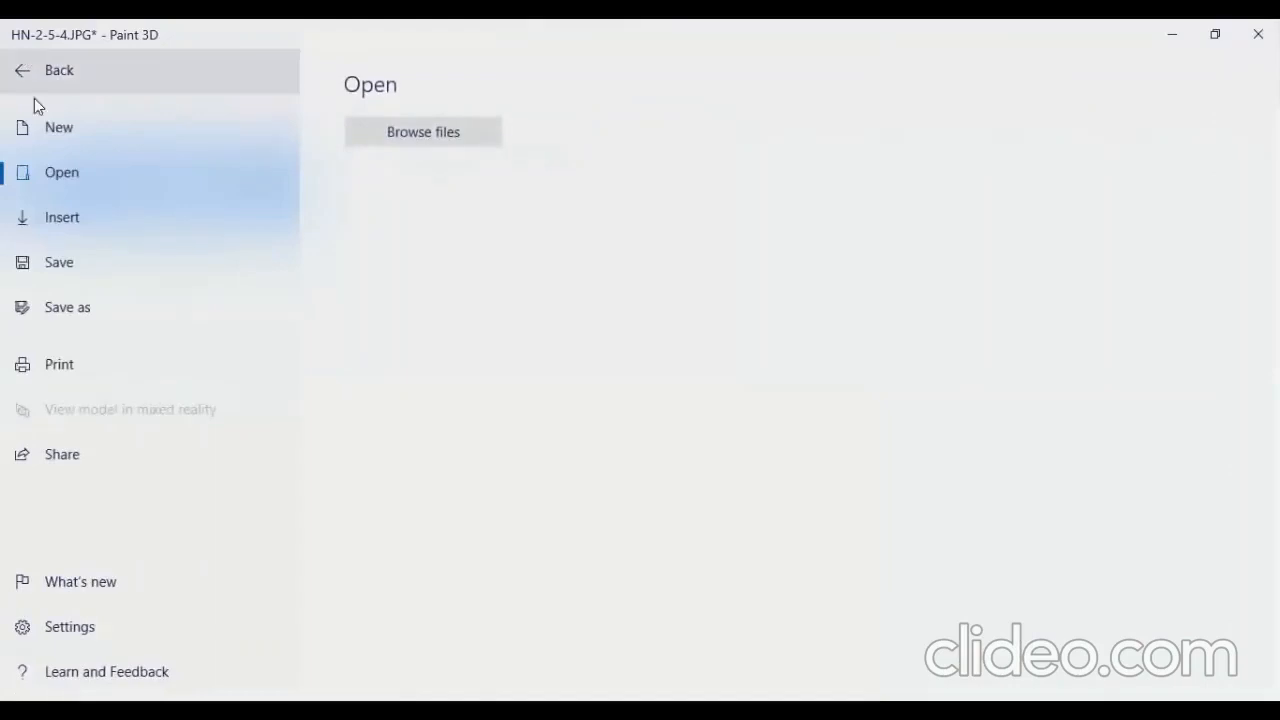
left_click(77, 298)
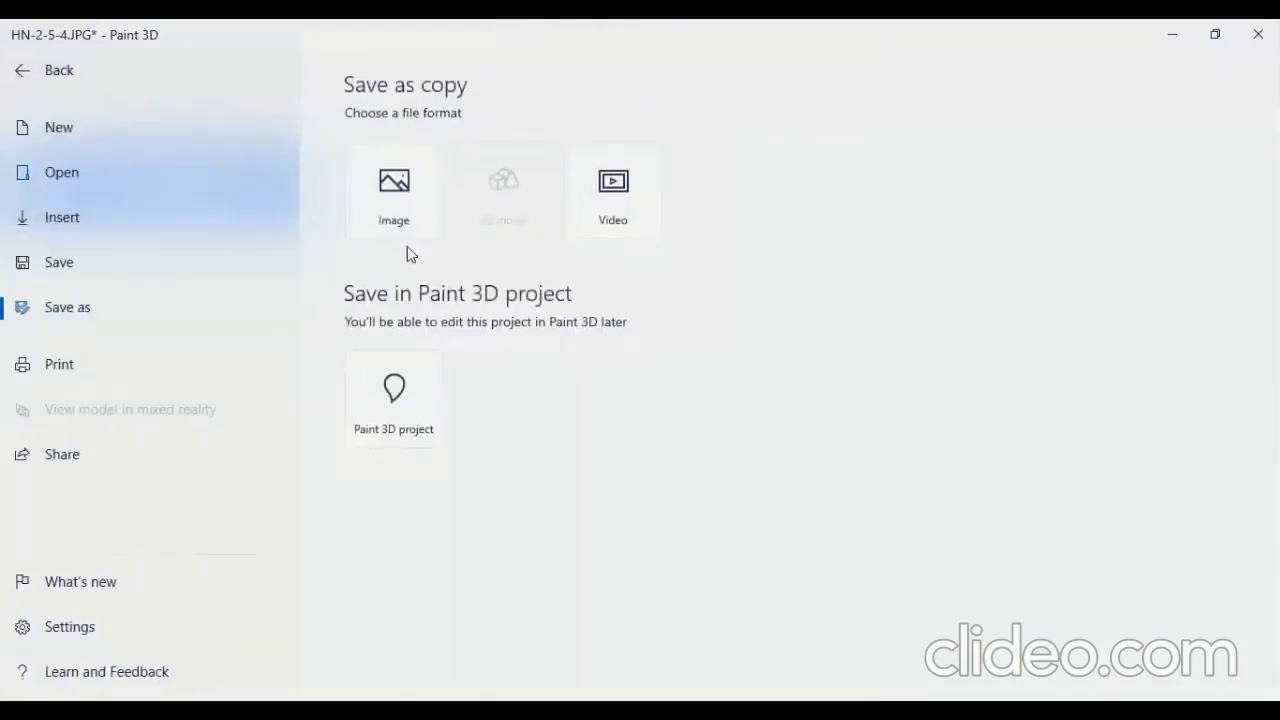
left_click(391, 207)
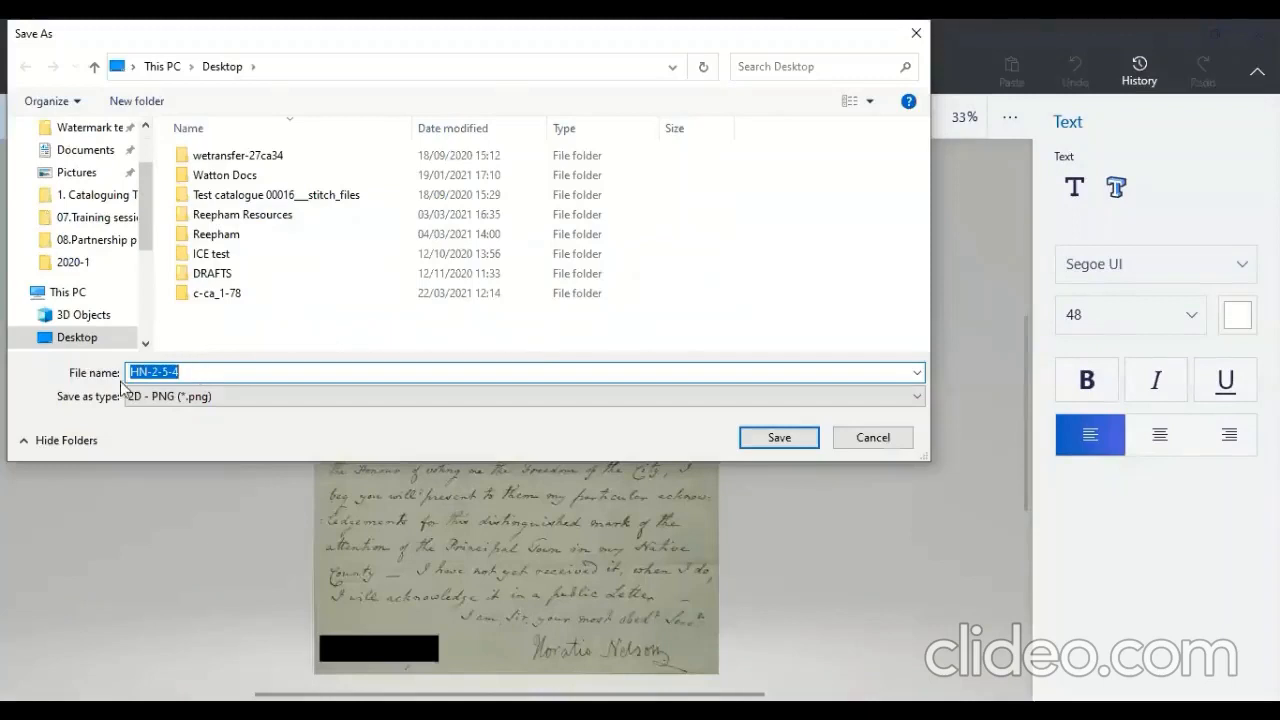
left_click(185, 374)
type("_watermark")
left_click(78, 131)
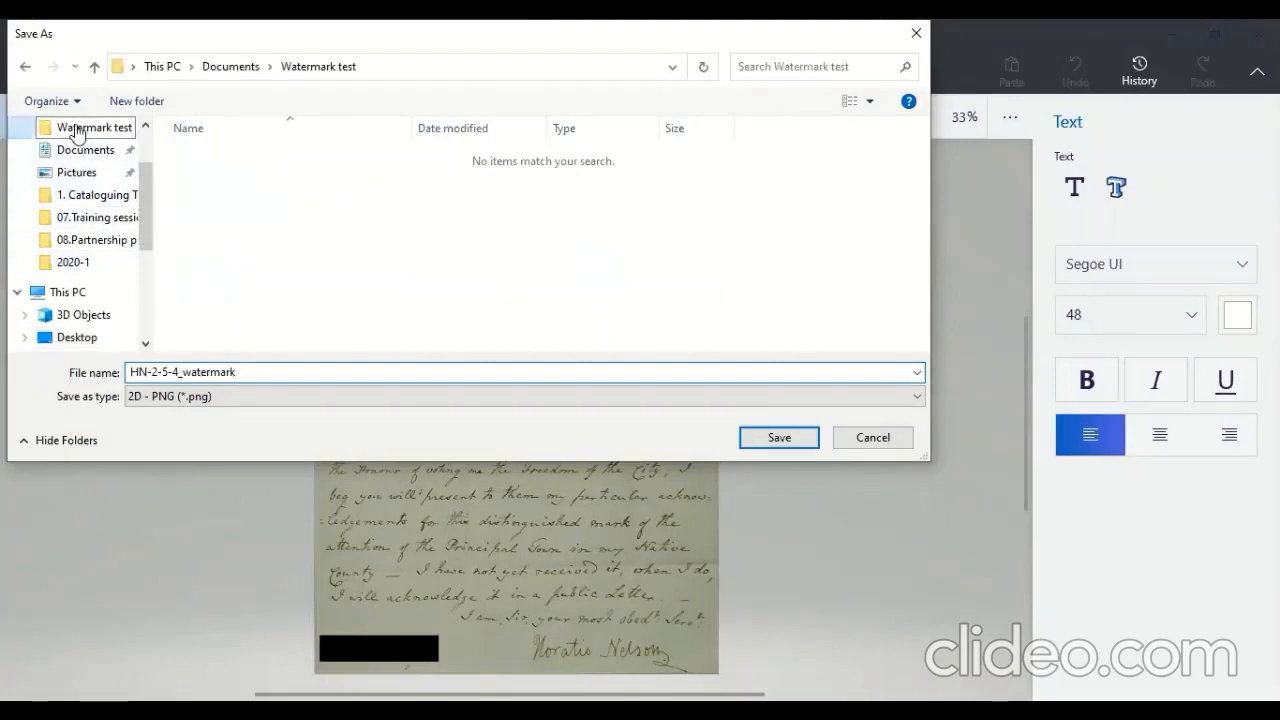
left_click(778, 440)
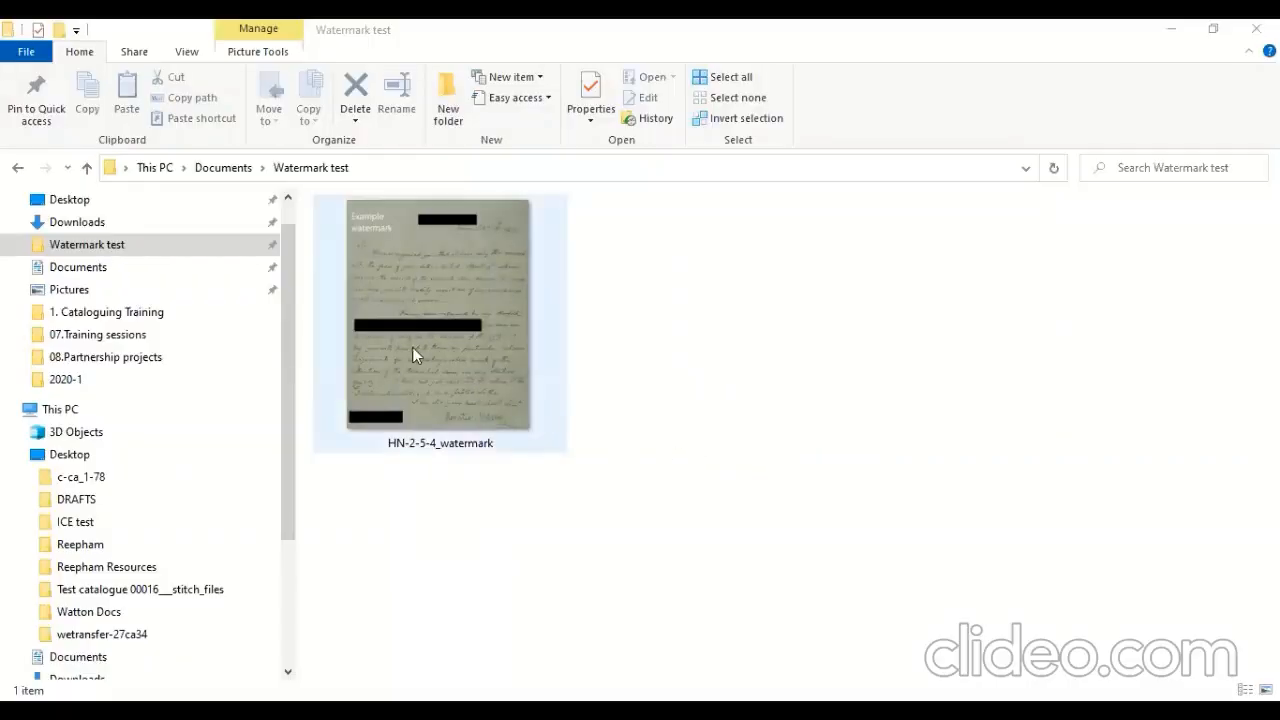
left_click(429, 380)
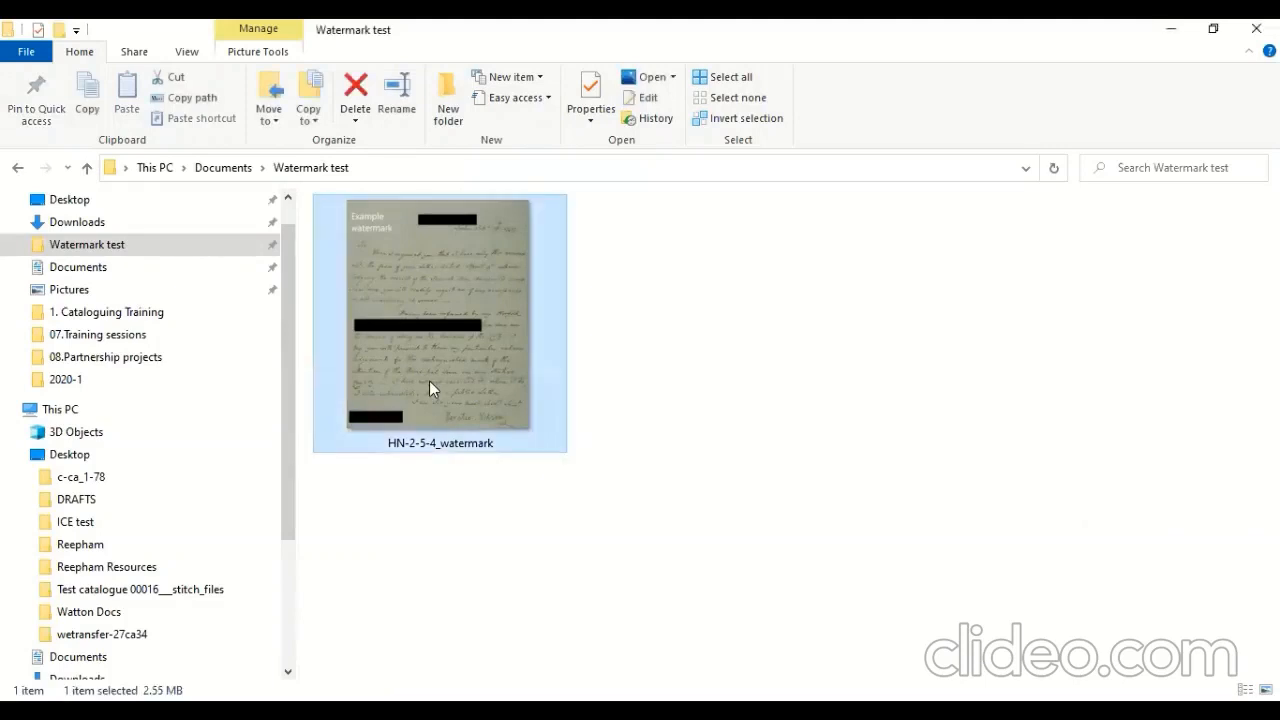